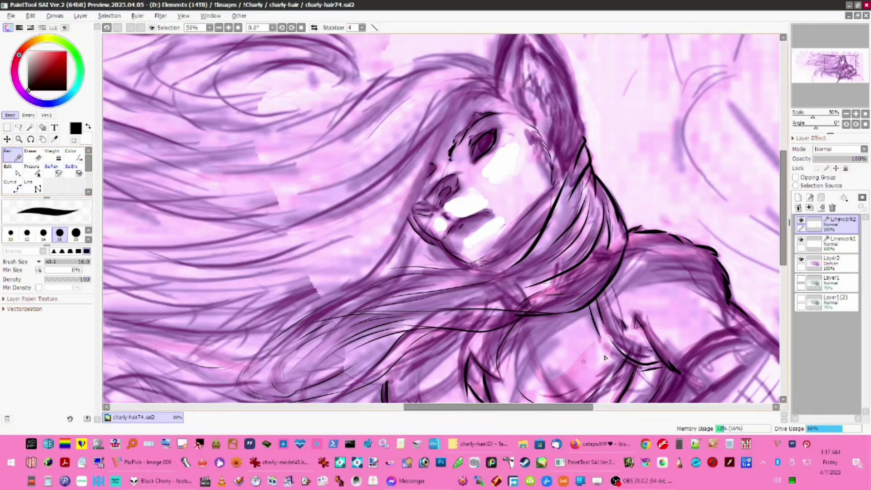
# Add a new linework layer and ink the ear's outer outline in black along both sides up to the tip.
pyautogui.click(810, 198)
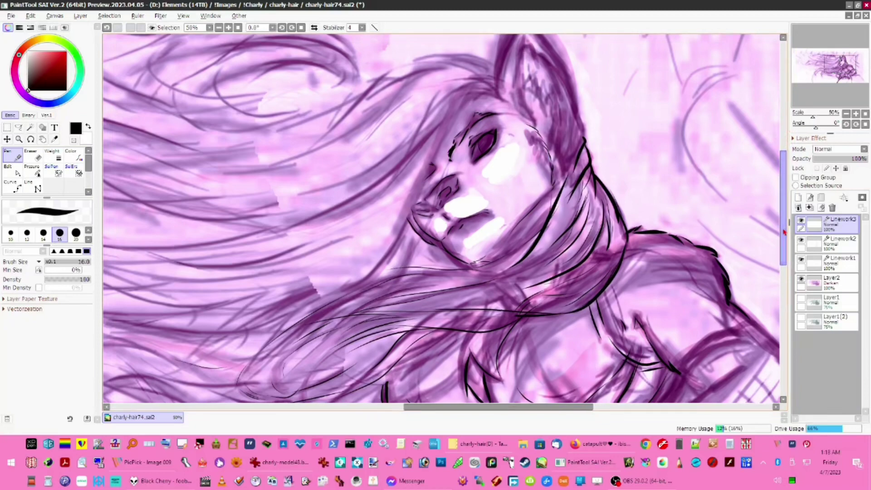
pyautogui.moveTo(784, 231); pyautogui.dragTo(784, 208)
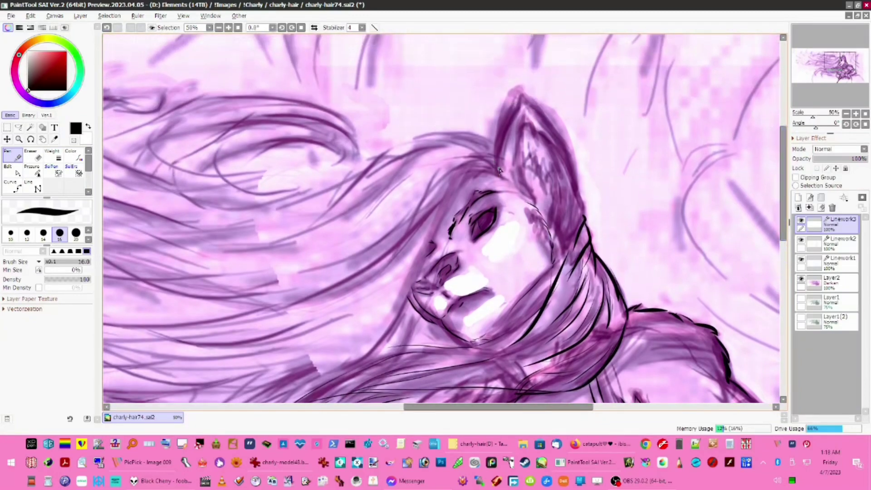
pyautogui.moveTo(500, 173); pyautogui.dragTo(505, 113)
pyautogui.moveTo(499, 146)
pyautogui.mouseDown()
pyautogui.moveTo(510, 91)
pyautogui.moveTo(506, 119)
pyautogui.moveTo(522, 91)
pyautogui.mouseUp()
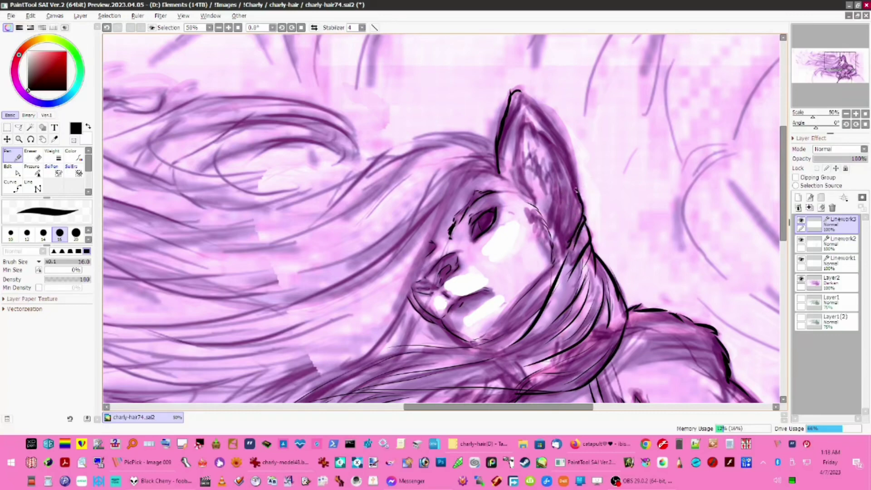
pyautogui.moveTo(578, 194); pyautogui.dragTo(575, 167)
pyautogui.moveTo(520, 93)
pyautogui.mouseDown()
pyautogui.moveTo(566, 144)
pyautogui.moveTo(577, 190)
pyautogui.mouseUp()
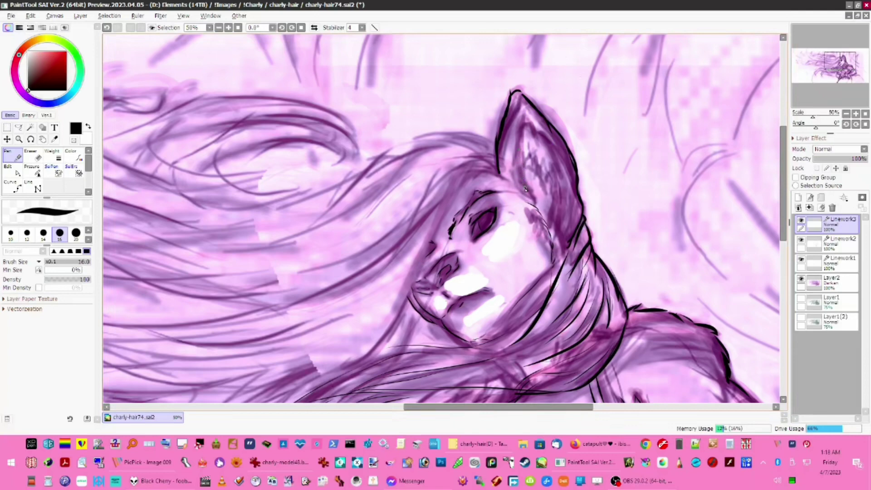
# Ink the ear's lower inner edge and the jagged fur tufts inside it.
pyautogui.moveTo(522, 186); pyautogui.dragTo(534, 193)
pyautogui.hotkey('ctrl', 'z')
pyautogui.moveTo(520, 180); pyautogui.dragTo(534, 193)
pyautogui.moveTo(515, 165); pyautogui.dragTo(521, 115)
pyautogui.moveTo(552, 228); pyautogui.dragTo(554, 173)
pyautogui.moveTo(549, 176)
pyautogui.mouseDown()
pyautogui.moveTo(547, 188)
pyautogui.moveTo(530, 153)
pyautogui.mouseUp()
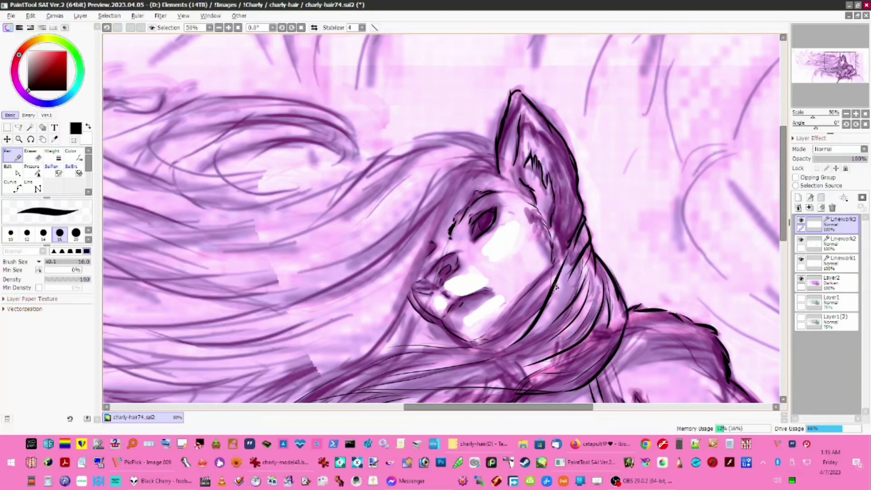
# Ink the inner contour and fine fur lines from near the ear's tip down its rear side to the base.
pyautogui.moveTo(552, 294); pyautogui.dragTo(557, 236)
pyautogui.hotkey('ctrl', 'z')
pyautogui.hotkey('ctrl', 'z')
pyautogui.hotkey('ctrl', 'z')
pyautogui.moveTo(562, 250); pyautogui.dragTo(570, 240)
pyautogui.moveTo(525, 113)
pyautogui.mouseDown()
pyautogui.moveTo(537, 149)
pyautogui.moveTo(536, 131)
pyautogui.moveTo(561, 154)
pyautogui.moveTo(567, 199)
pyautogui.mouseUp()
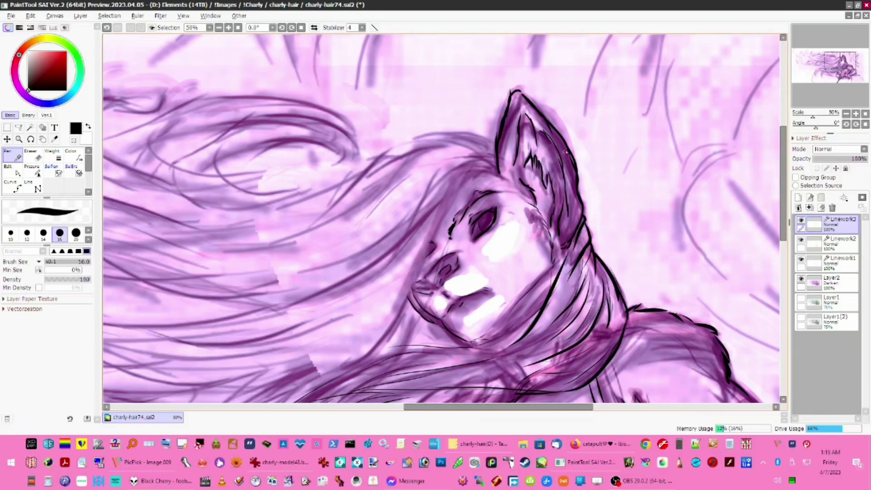
pyautogui.moveTo(531, 150); pyautogui.dragTo(529, 135)
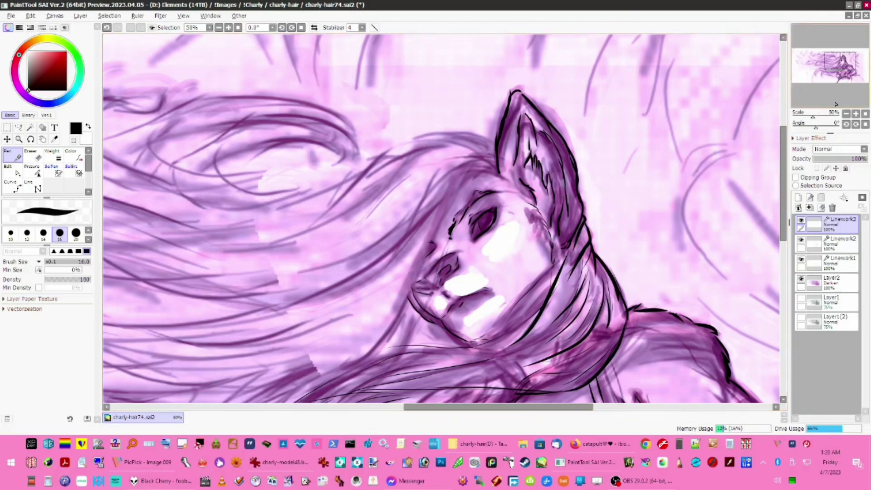
# Ink one long hair strand running down past the front of the face and erase its overlong upper end below the ear.
pyautogui.click(817, 129)
pyautogui.moveTo(816, 129); pyautogui.dragTo(810, 130)
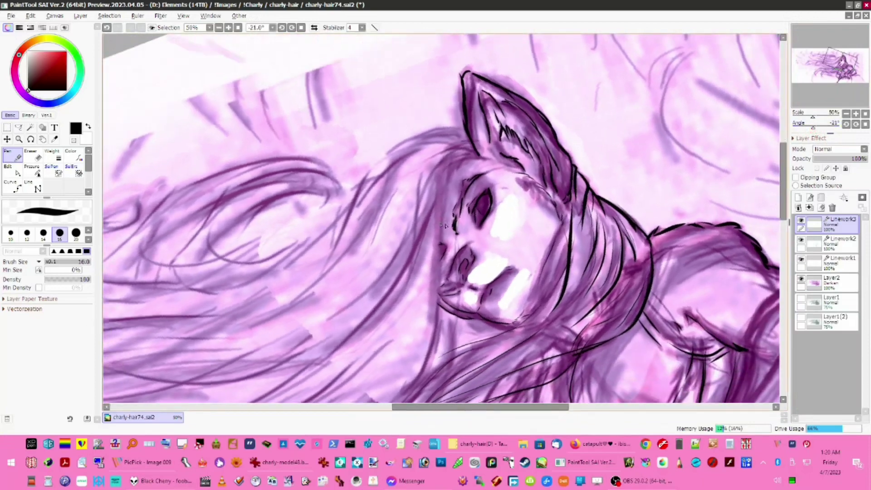
pyautogui.moveTo(434, 352); pyautogui.dragTo(456, 128)
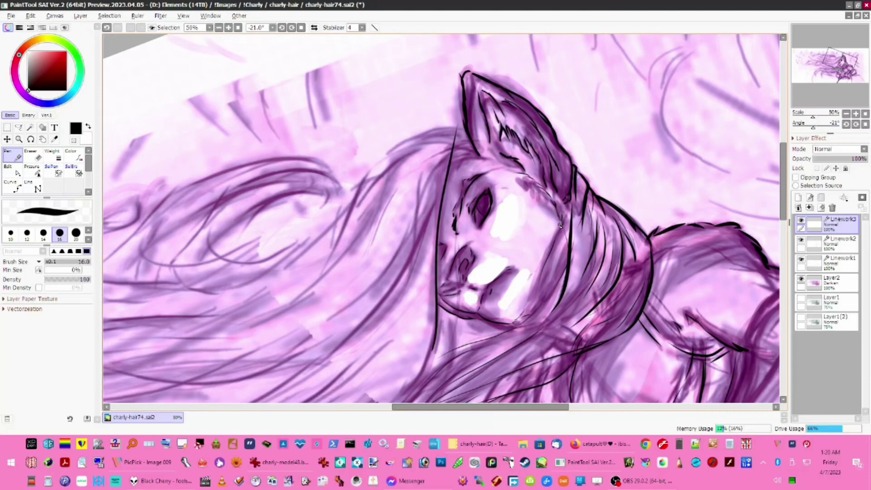
pyautogui.press('e')
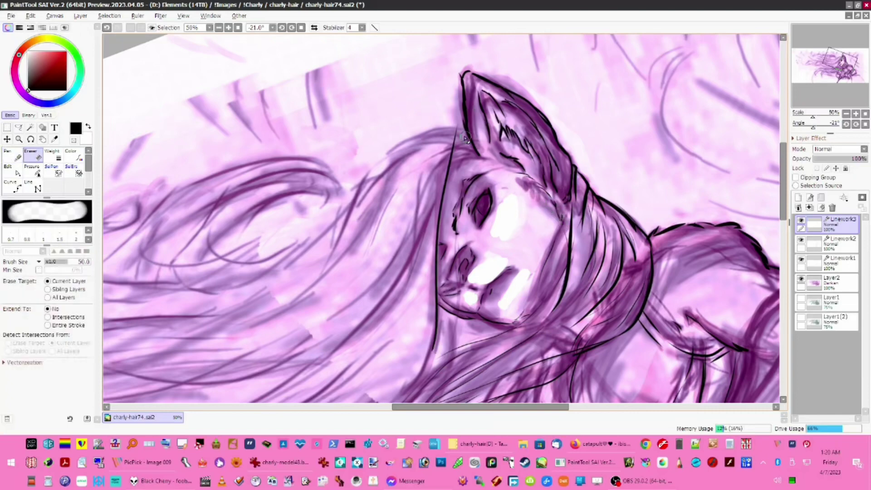
pyautogui.moveTo(458, 145)
pyautogui.mouseDown()
pyautogui.moveTo(454, 155)
pyautogui.moveTo(456, 124)
pyautogui.moveTo(447, 156)
pyautogui.mouseUp()
pyautogui.press('p')
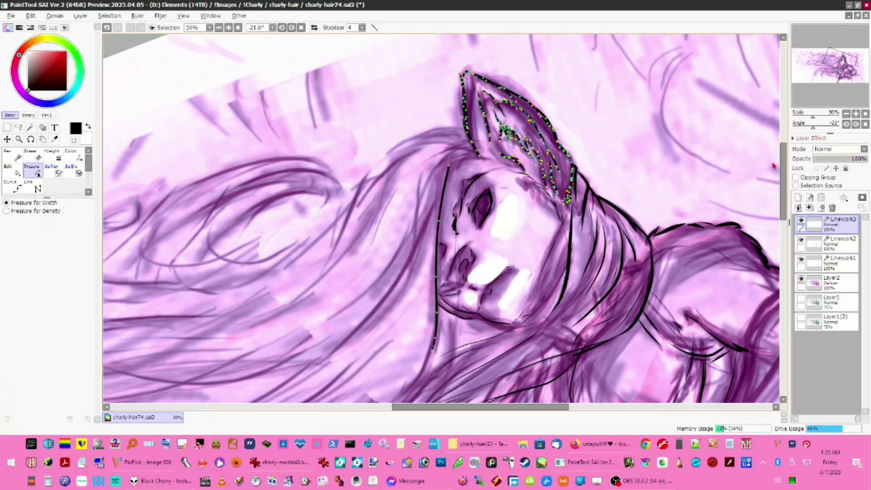
pyautogui.click(18, 158)
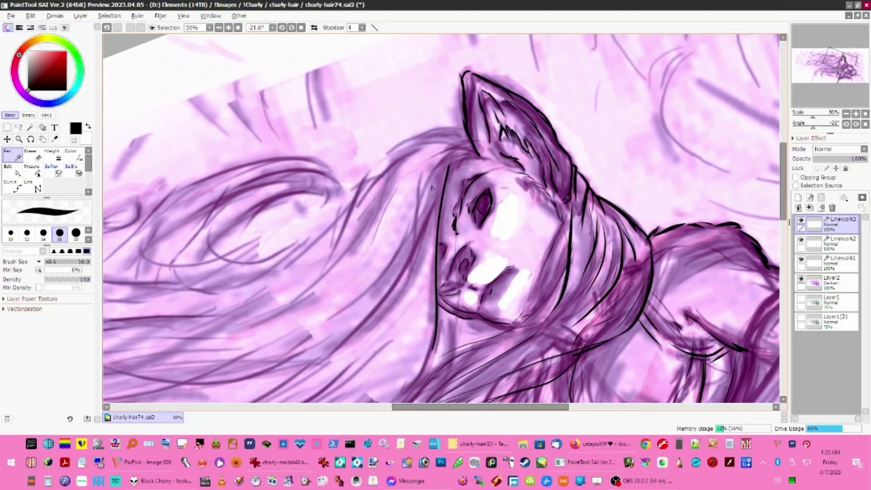
# Ink the hairline curve across the forehead and several thin strands flowing away from the front of the face.
pyautogui.moveTo(439, 181)
pyautogui.mouseDown()
pyautogui.moveTo(497, 155)
pyautogui.moveTo(528, 172)
pyautogui.mouseUp()
pyautogui.moveTo(394, 309); pyautogui.dragTo(436, 198)
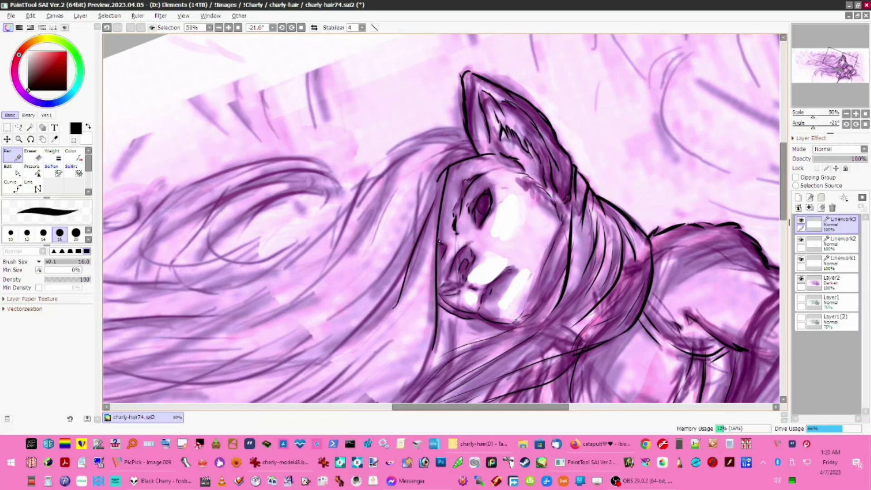
pyautogui.moveTo(414, 247); pyautogui.dragTo(418, 183)
pyautogui.moveTo(320, 325); pyautogui.dragTo(404, 228)
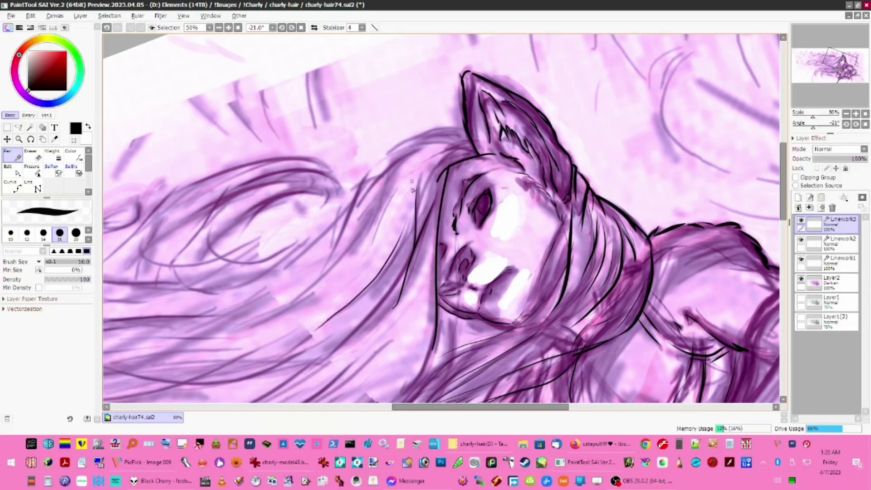
pyautogui.moveTo(336, 319)
pyautogui.mouseDown()
pyautogui.moveTo(363, 298)
pyautogui.moveTo(415, 225)
pyautogui.mouseUp()
# Try to ink a hair strand curving from beside the forehead up to the base of the ear.
pyautogui.moveTo(411, 225); pyautogui.dragTo(457, 148)
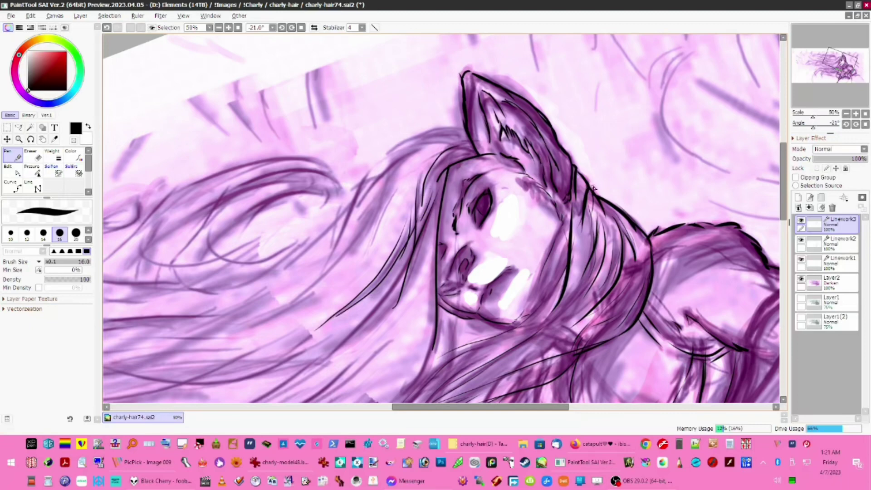
pyautogui.press('ctrl')
pyautogui.press('ctrl')
pyautogui.hotkey('ctrl', 'z')
pyautogui.moveTo(419, 208); pyautogui.dragTo(451, 158)
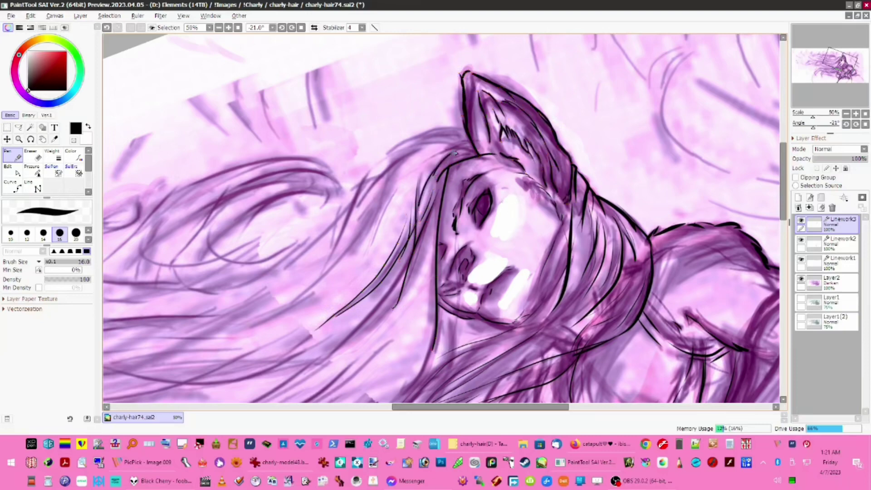
pyautogui.hotkey('ctrl', 'z')
pyautogui.moveTo(410, 184); pyautogui.dragTo(477, 134)
pyautogui.hotkey('ctrl', 'z')
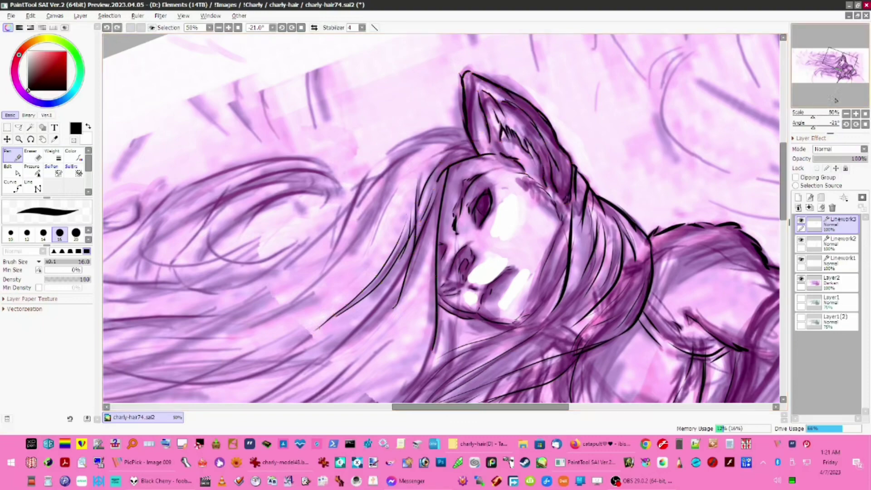
# Retry the curved hair strand over the forehead that ends at the ear's front edge.
pyautogui.moveTo(815, 130); pyautogui.dragTo(812, 129)
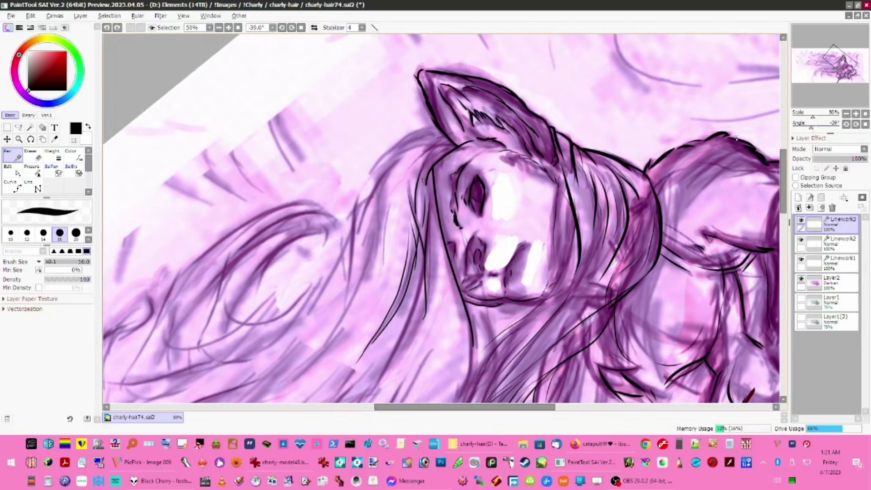
pyautogui.moveTo(395, 195); pyautogui.dragTo(442, 138)
pyautogui.press('ctrl')
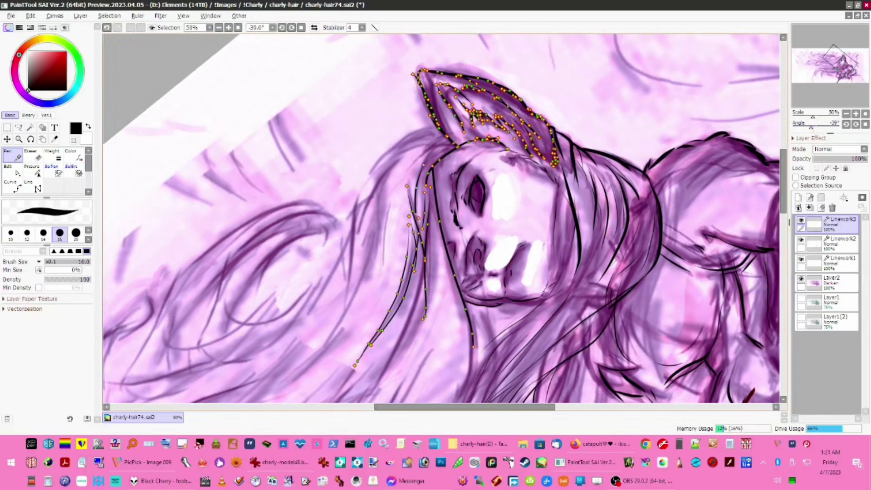
pyautogui.moveTo(406, 186)
pyautogui.mouseDown()
pyautogui.moveTo(427, 153)
pyautogui.moveTo(449, 144)
pyautogui.mouseUp()
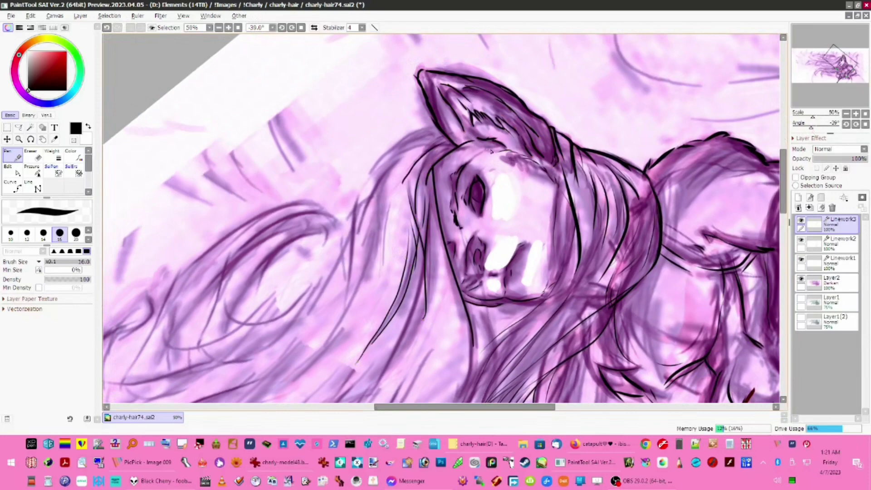
pyautogui.hotkey('ctrl', 'z')
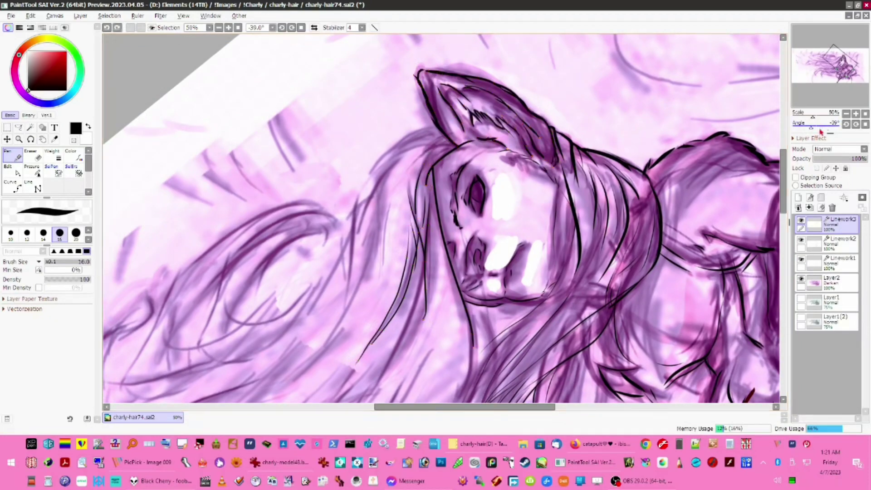
# Try a longer strand that runs into the ear and erase the part overlapping the ear.
pyautogui.moveTo(813, 132); pyautogui.dragTo(808, 129)
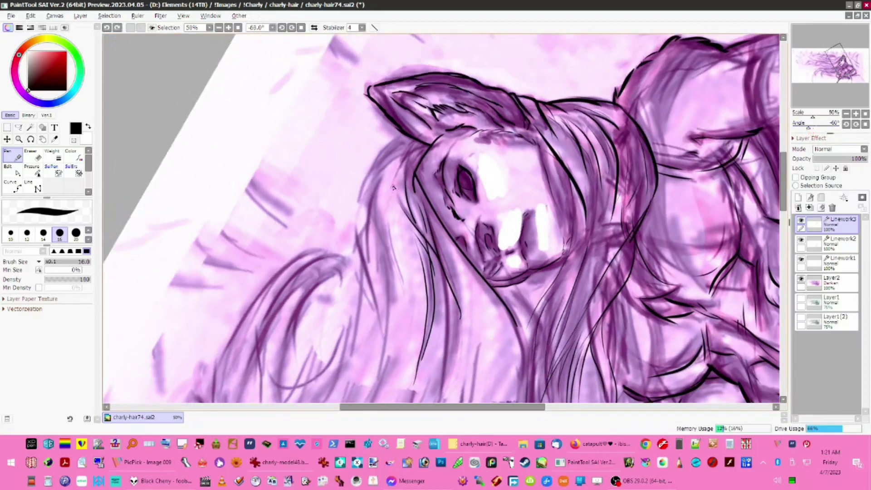
pyautogui.moveTo(391, 200); pyautogui.dragTo(456, 140)
pyautogui.press('e')
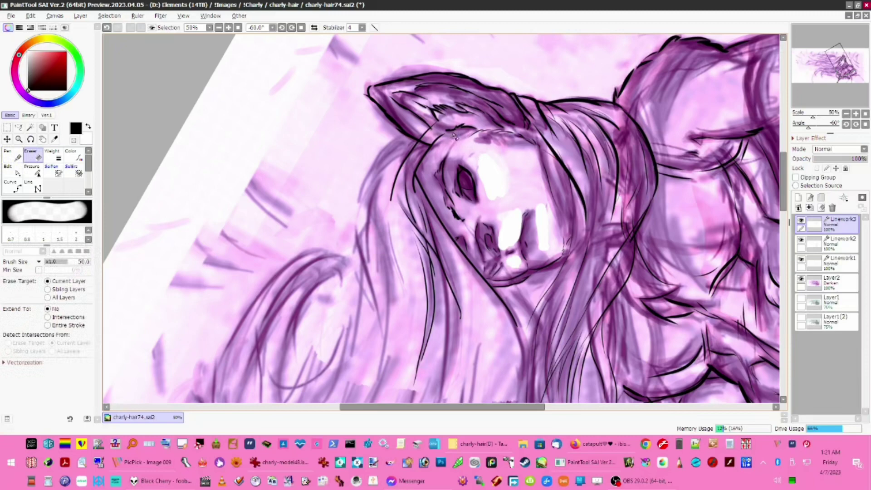
pyautogui.moveTo(423, 134); pyautogui.dragTo(475, 106)
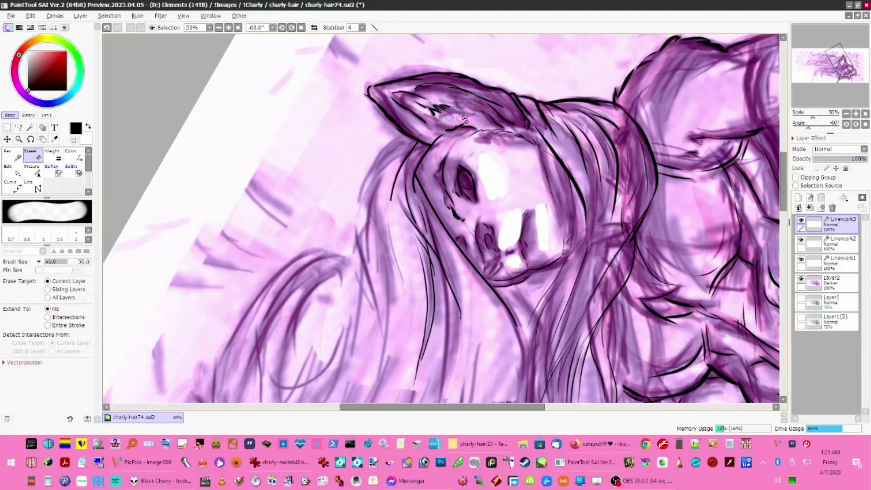
pyautogui.press('ctrl')
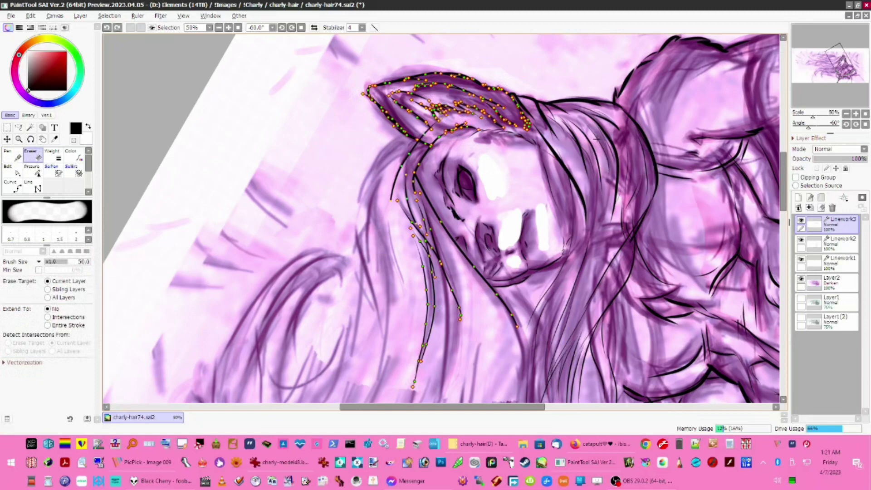
pyautogui.hotkey('ctrl', 'z')
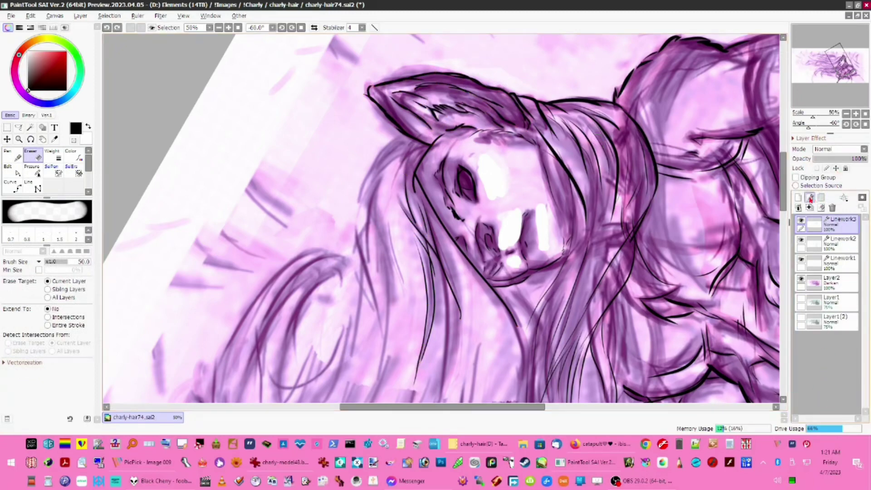
# Add another linework layer, ink a curved hair strand down from the ear's base, and trim its overlap with the ear.
pyautogui.click(811, 197)
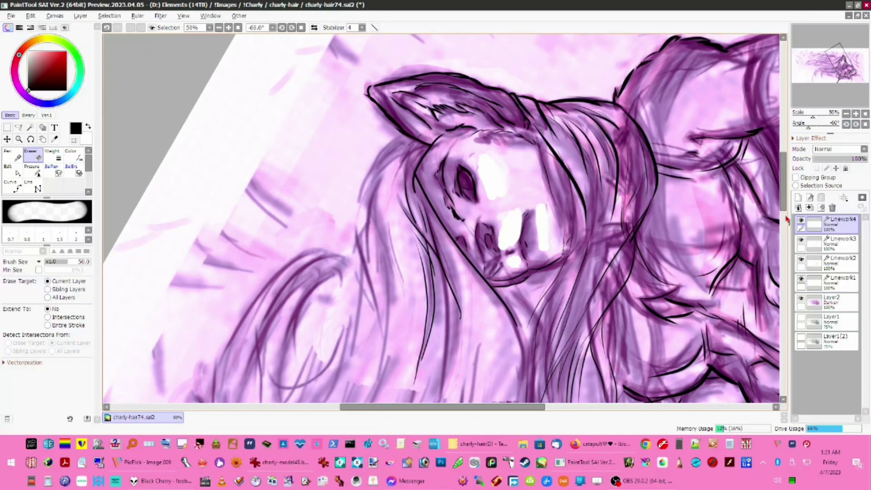
pyautogui.press('n')
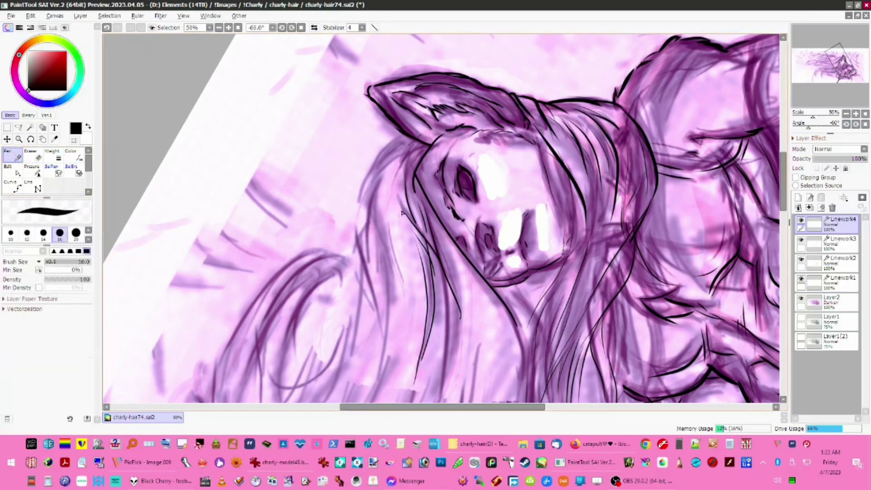
pyautogui.moveTo(392, 210); pyautogui.dragTo(432, 132)
pyautogui.press('e')
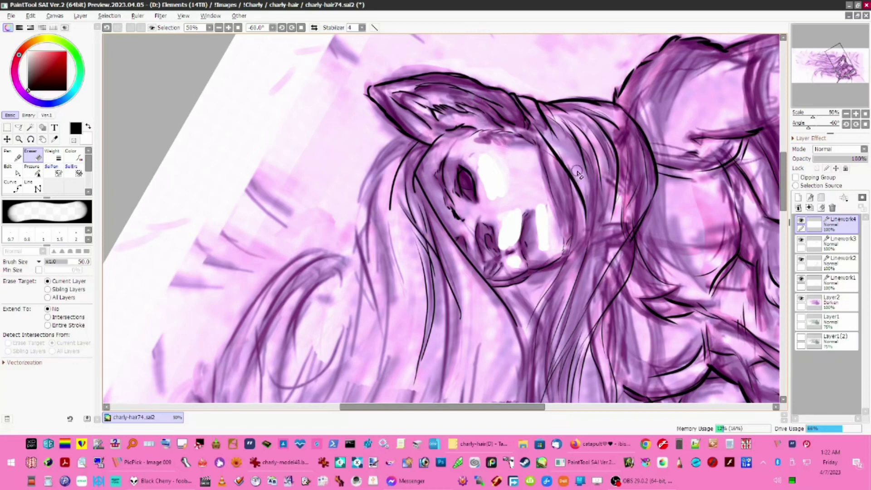
pyautogui.click(16, 150)
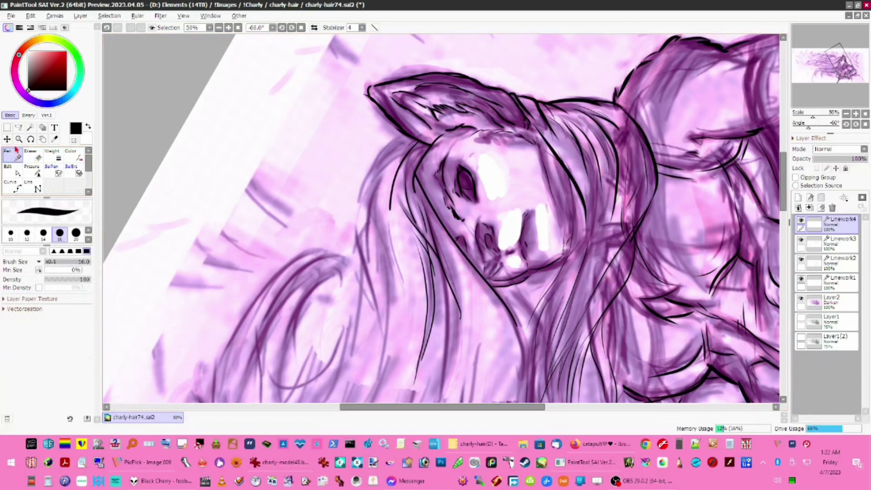
# Extend the new strand downward and ink a second tapering line beside it to form a pointed lock of hair.
pyautogui.moveTo(403, 310); pyautogui.dragTo(390, 211)
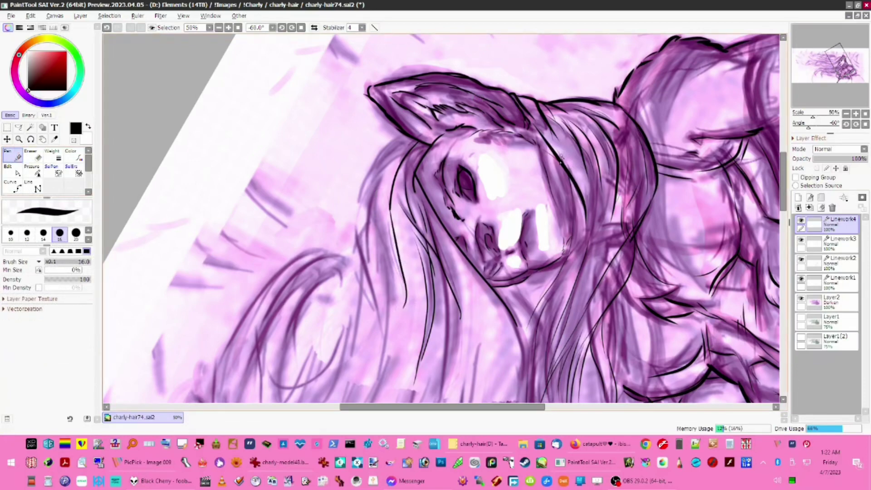
pyautogui.moveTo(405, 293)
pyautogui.mouseDown()
pyautogui.moveTo(390, 259)
pyautogui.moveTo(379, 184)
pyautogui.mouseUp()
pyautogui.moveTo(403, 287); pyautogui.dragTo(386, 197)
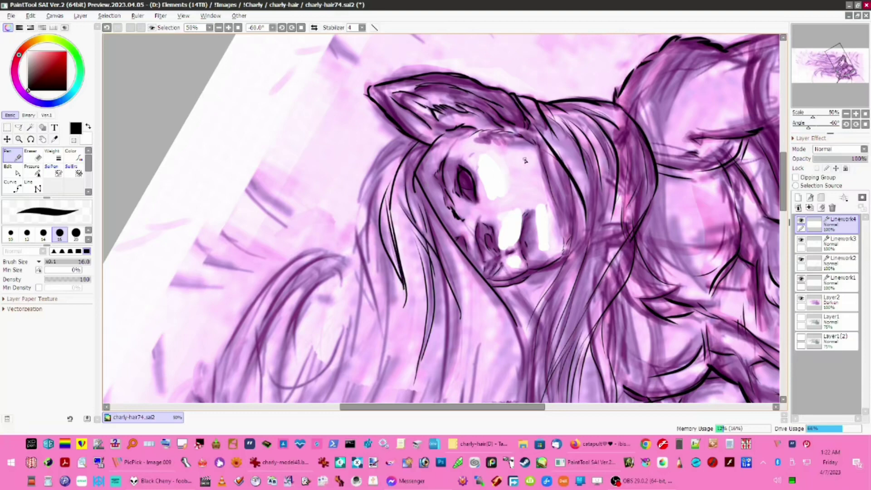
pyautogui.hotkey('ctrl', 'z')
pyautogui.moveTo(403, 284); pyautogui.dragTo(389, 197)
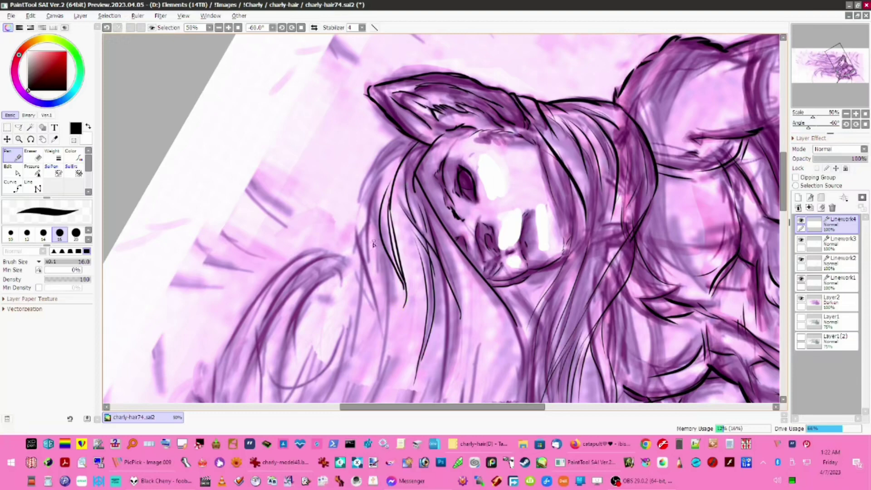
# Ink an outer lock of hair with two tapering lines, and add curved strokes continuing it up toward the ear.
pyautogui.moveTo(382, 338); pyautogui.dragTo(387, 200)
pyautogui.moveTo(375, 313)
pyautogui.mouseDown()
pyautogui.moveTo(366, 292)
pyautogui.moveTo(366, 231)
pyautogui.mouseUp()
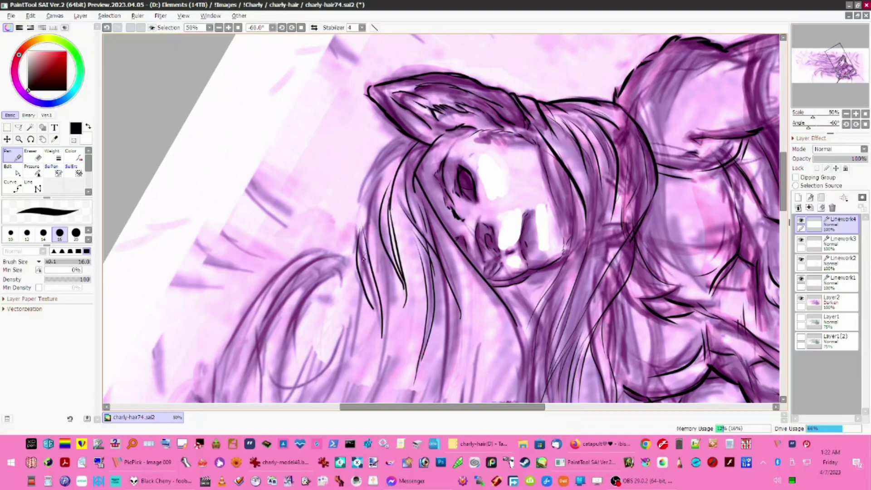
pyautogui.moveTo(367, 245); pyautogui.dragTo(379, 170)
pyautogui.moveTo(353, 254); pyautogui.dragTo(377, 170)
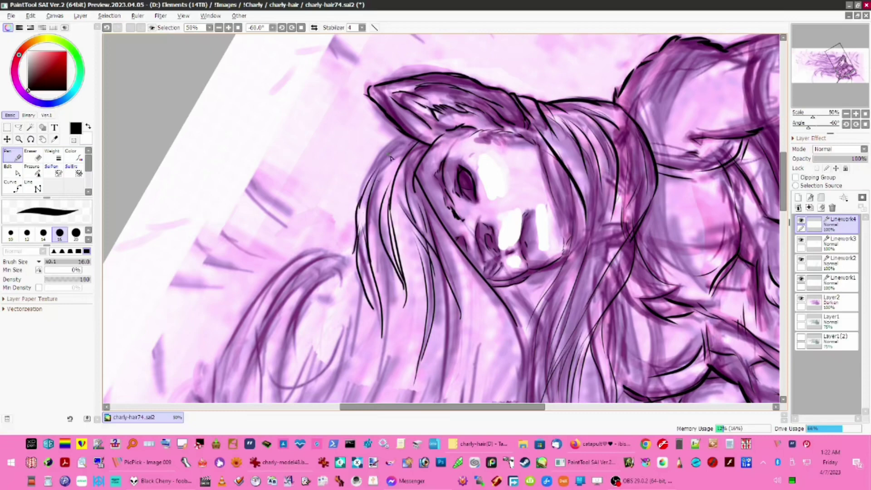
# Try a strand joining the top of the outer lock to the base of the ear, and undo it.
pyautogui.moveTo(363, 199)
pyautogui.mouseDown()
pyautogui.moveTo(376, 157)
pyautogui.moveTo(403, 136)
pyautogui.mouseUp()
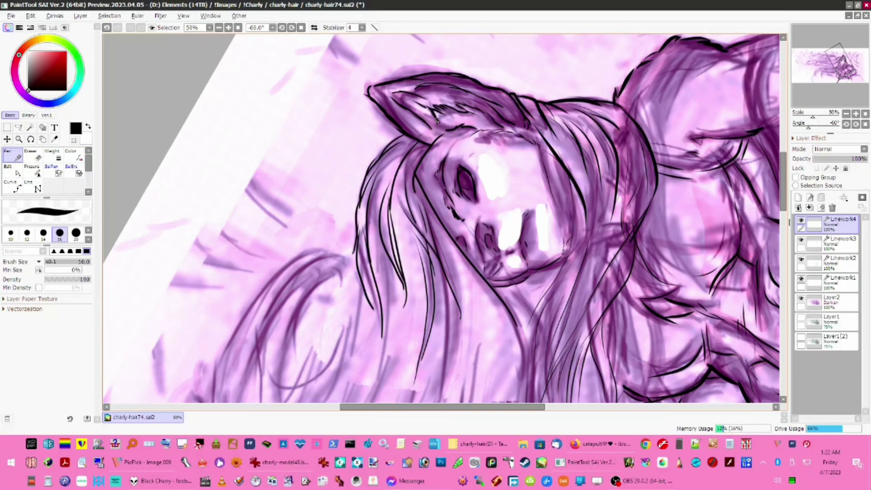
pyautogui.hotkey('ctrl', 'z')
pyautogui.hotkey('ctrl', 'z')
pyautogui.hotkey('ctrl', 'z')
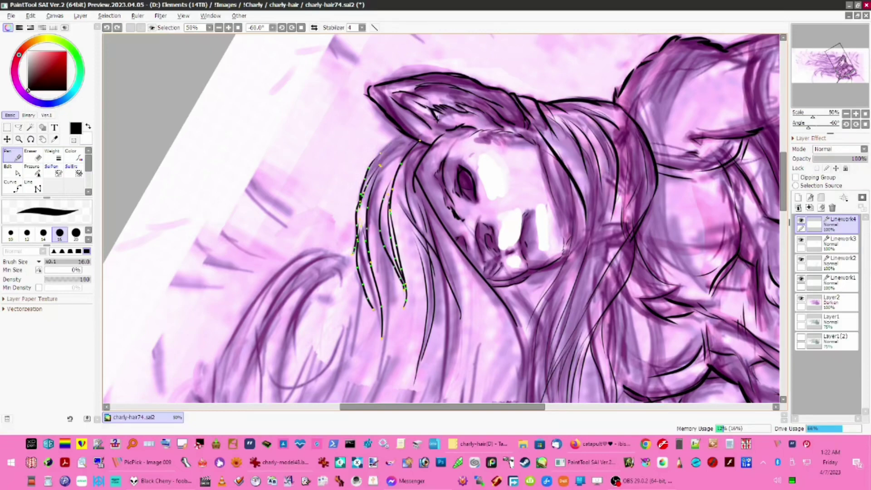
# Ink the outer lock's upper contour in a curve to the ear's base and erase its overlap with the ear.
pyautogui.moveTo(359, 207)
pyautogui.mouseDown()
pyautogui.moveTo(364, 187)
pyautogui.moveTo(415, 139)
pyautogui.moveTo(371, 175)
pyautogui.moveTo(396, 140)
pyautogui.moveTo(416, 131)
pyautogui.mouseUp()
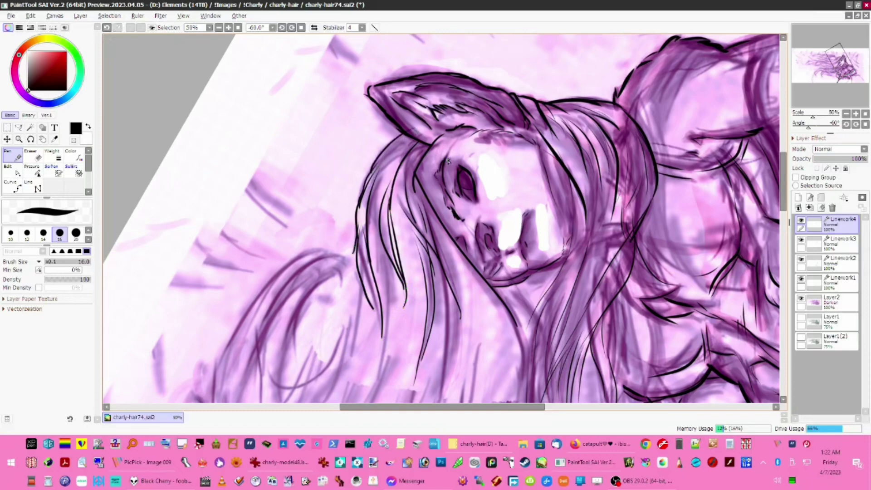
pyautogui.press('e')
pyautogui.moveTo(419, 129); pyautogui.dragTo(408, 127)
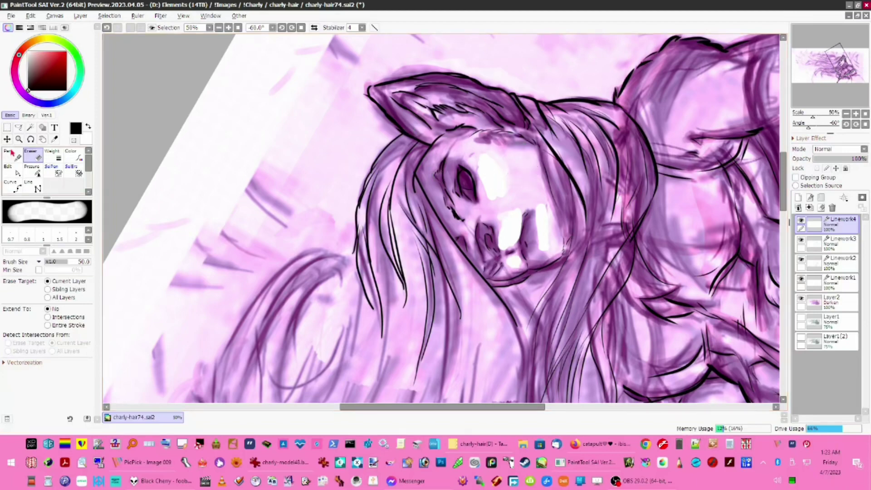
pyautogui.press('n')
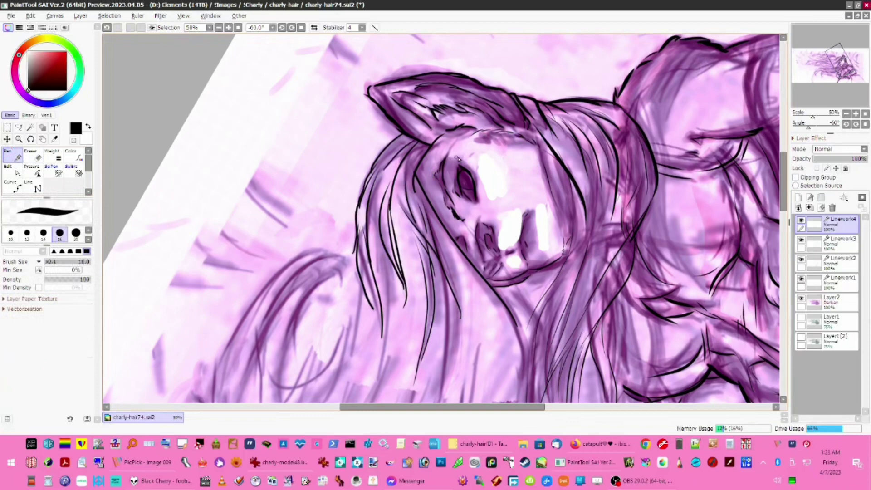
# Try several short curved strands from the inner hair up to the underside of the ear, undoing each one.
pyautogui.hotkey('ctrl', 'z')
pyautogui.hotkey('ctrl', 'y')
pyautogui.hotkey('ctrl', 'z')
pyautogui.moveTo(413, 157); pyautogui.dragTo(447, 138)
pyautogui.hotkey('ctrl', 'z')
pyautogui.moveTo(416, 154); pyautogui.dragTo(444, 143)
pyautogui.hotkey('ctrl', 'z')
pyautogui.moveTo(413, 159); pyautogui.dragTo(486, 140)
pyautogui.hotkey('ctrl', 'z')
pyautogui.moveTo(405, 178); pyautogui.dragTo(456, 137)
pyautogui.hotkey('ctrl', 'z')
# Rotate the canvas to -46° and retry the short strands between the inner hair and the ear's base, undoing each attempt.
pyautogui.moveTo(809, 130); pyautogui.dragTo(812, 131)
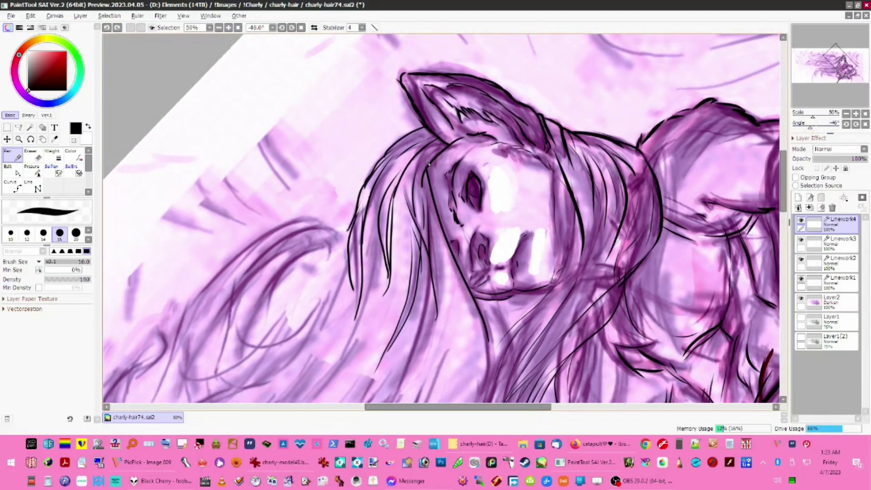
pyautogui.moveTo(416, 171); pyautogui.dragTo(429, 150)
pyautogui.hotkey('ctrl', 'z')
pyautogui.moveTo(416, 169); pyautogui.dragTo(444, 141)
pyautogui.hotkey('ctrl', 'z')
pyautogui.moveTo(429, 150); pyautogui.dragTo(454, 144)
pyautogui.hotkey('ctrl', 'z')
# Ink a short strand from the inner hair to the ear's base and a second curved strand inside the outer lock's contour.
pyautogui.moveTo(426, 152); pyautogui.dragTo(443, 143)
pyautogui.press('e')
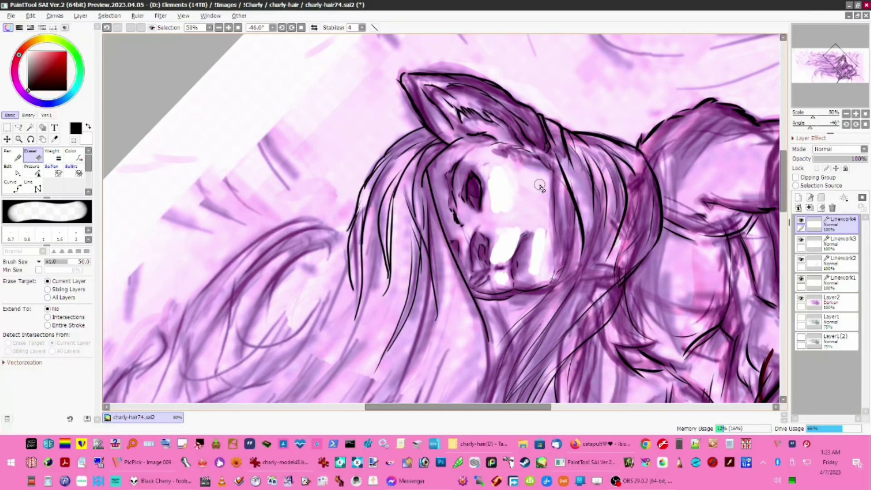
pyautogui.press('n')
pyautogui.moveTo(395, 155); pyautogui.dragTo(430, 130)
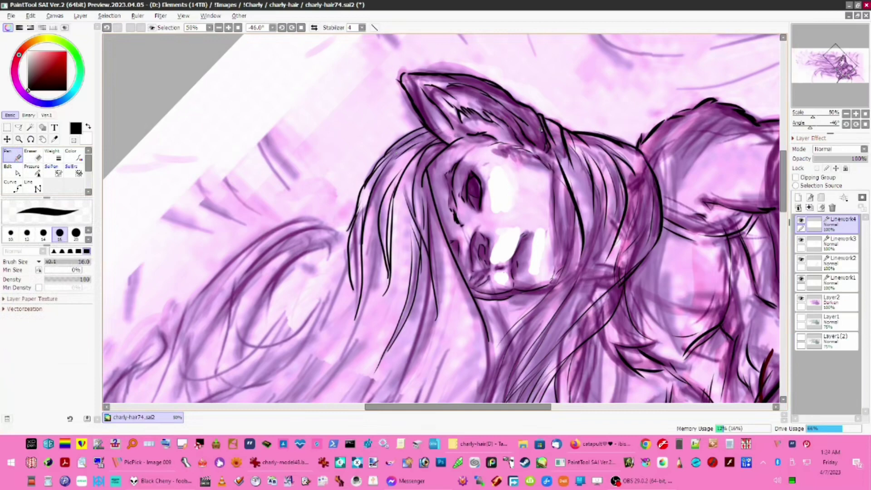
pyautogui.press('e')
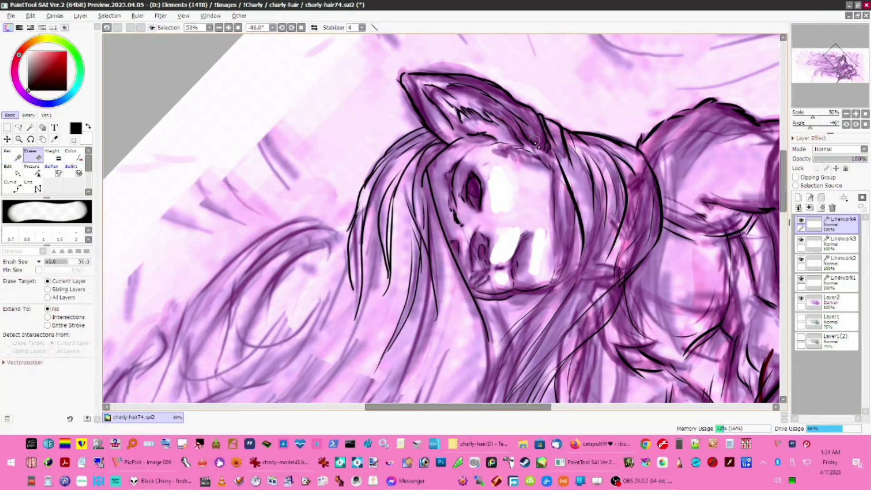